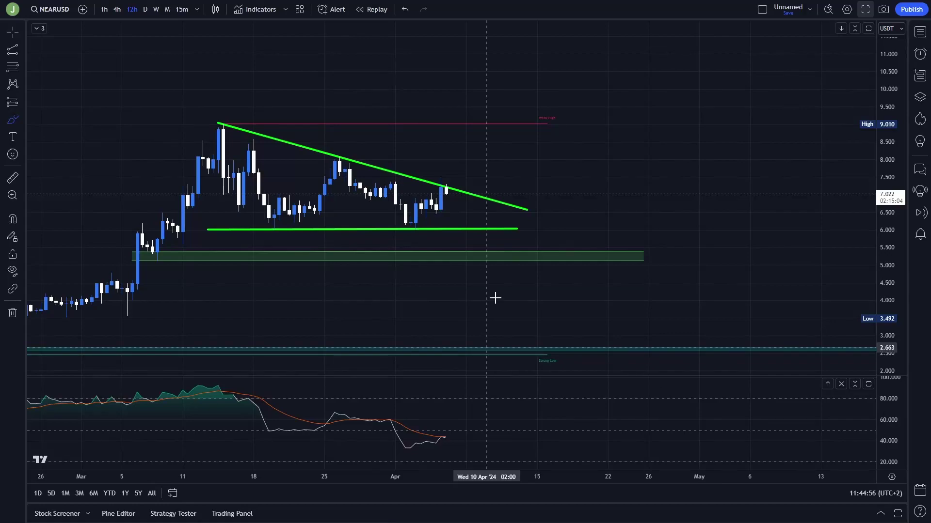
# Step: Sketch a brush stroke across the triangle pattern up to the latest candle, and undo it
pyautogui.scroll(-1, 557, 240)
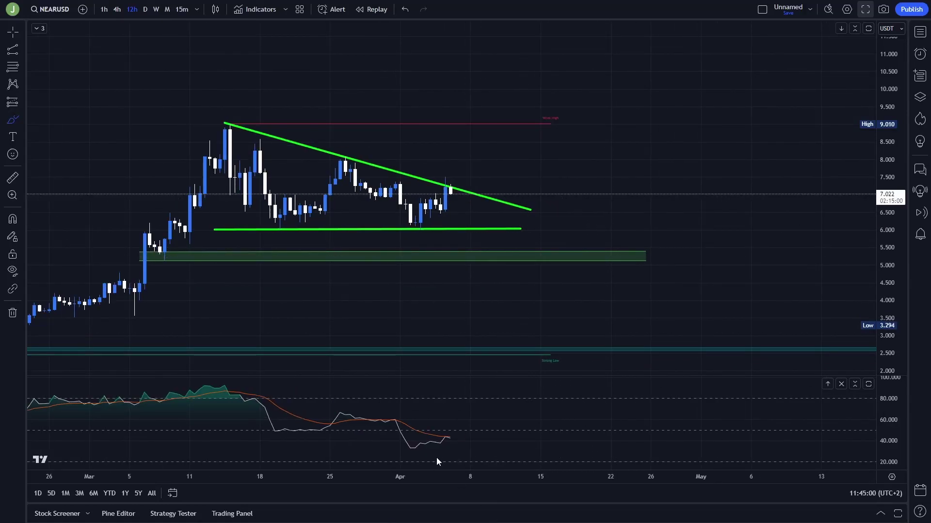
pyautogui.moveTo(177, 218)
pyautogui.mouseDown()
pyautogui.moveTo(270, 199)
pyautogui.moveTo(462, 183)
pyautogui.mouseUp()
pyautogui.hotkey('ctrl', 'z')
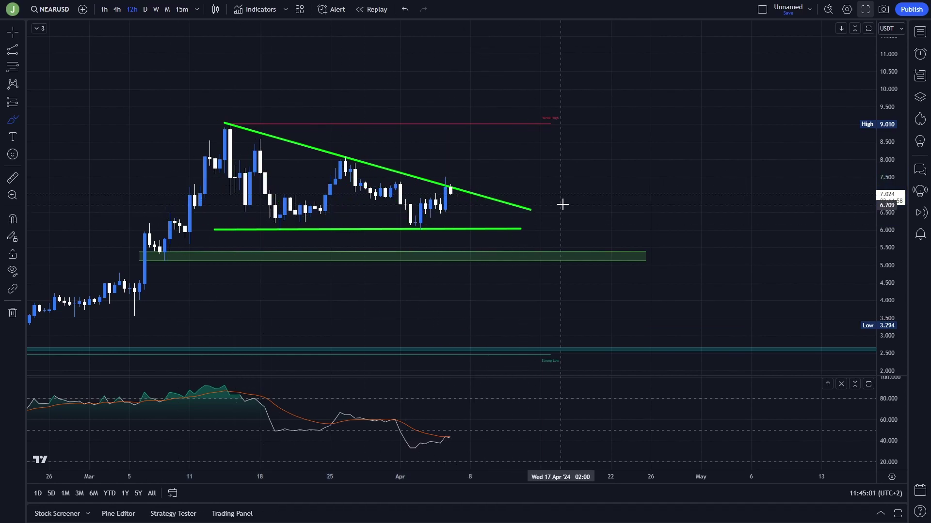
pyautogui.scroll(-2, 630, 213)
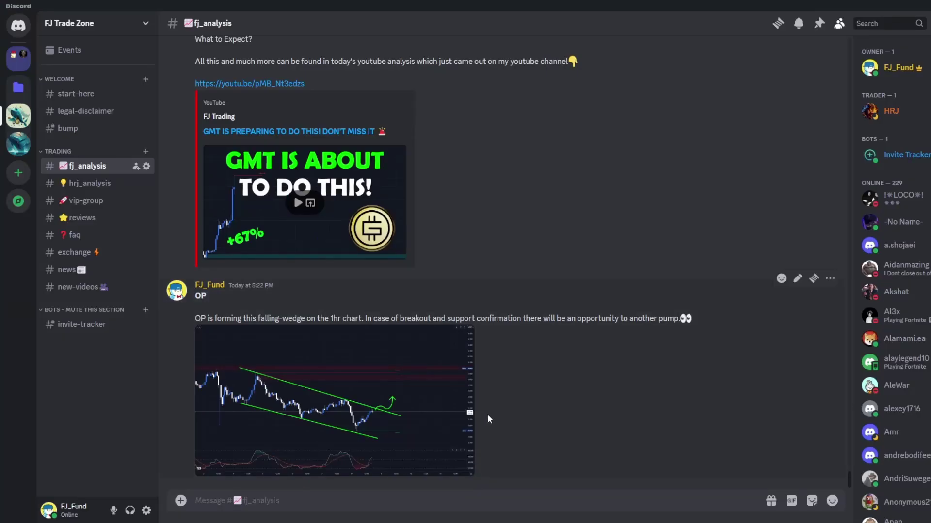
# Step: Browse back through the chart analyses and trade posts in the fj_analysis channel of the FJ Trade Zone Discord server
pyautogui.scroll(3, 522, 377)
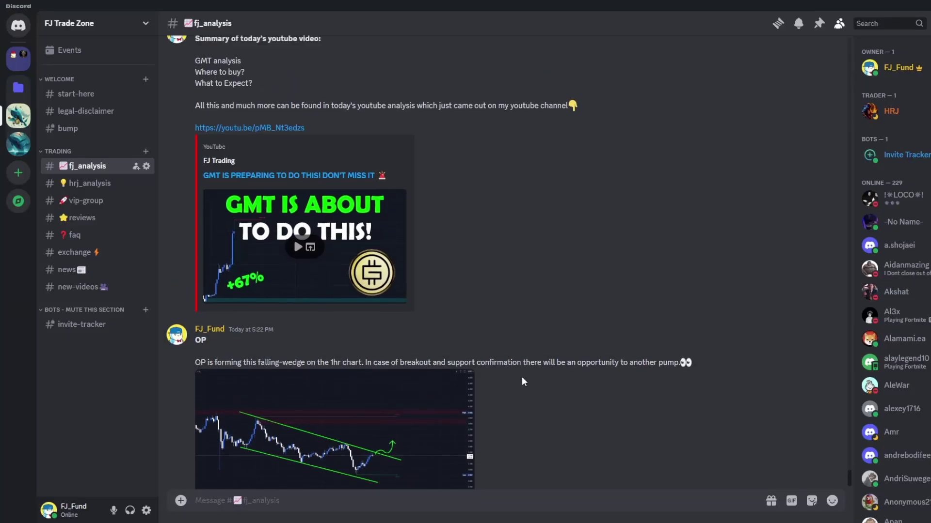
pyautogui.scroll(10, 522, 381)
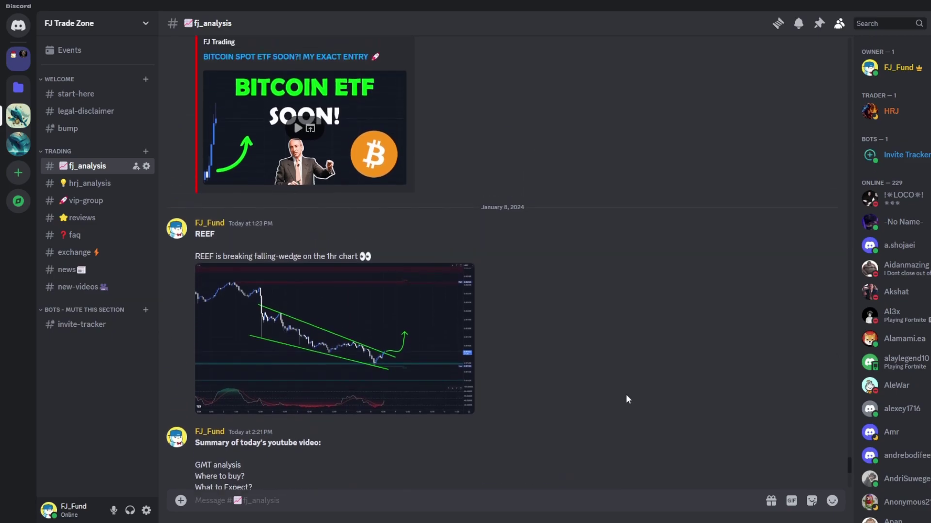
pyautogui.scroll(8, 625, 394)
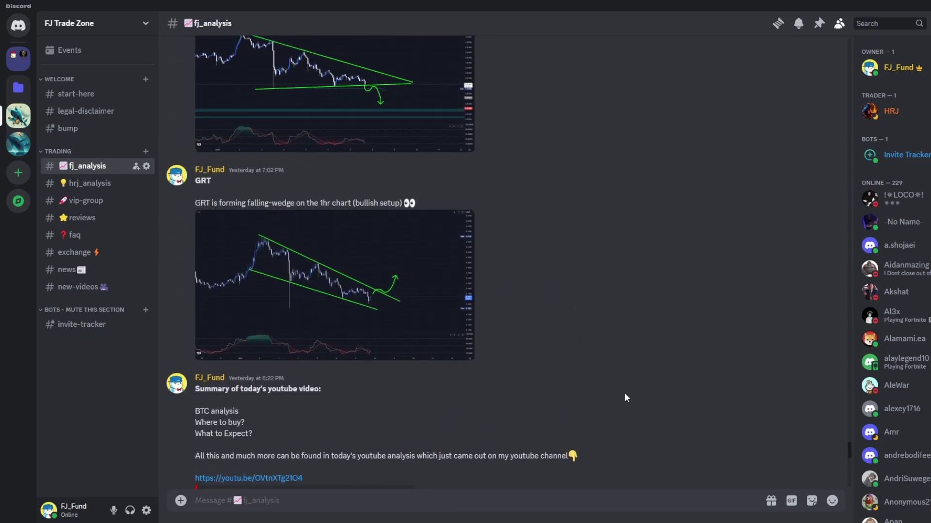
pyautogui.scroll(10, 624, 395)
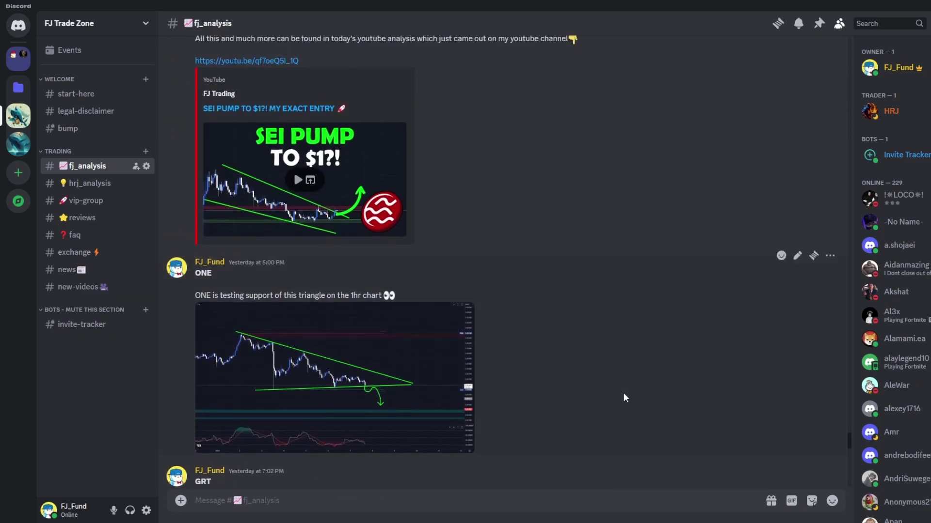
pyautogui.scroll(10, 625, 395)
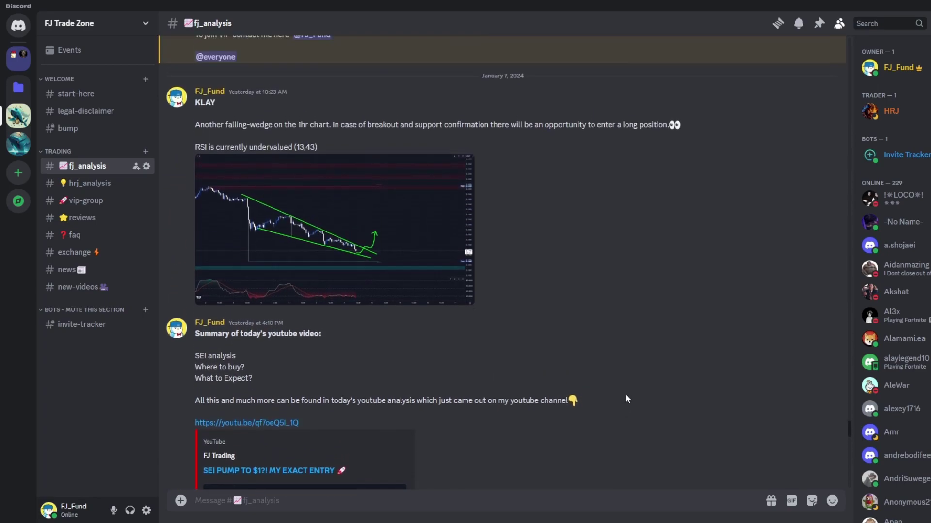
pyautogui.scroll(10, 626, 401)
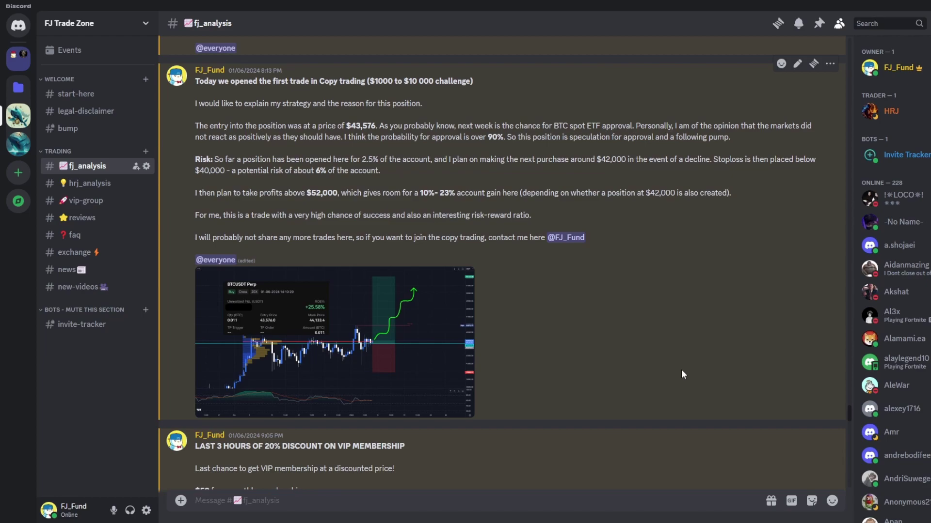
pyautogui.scroll(6, 682, 371)
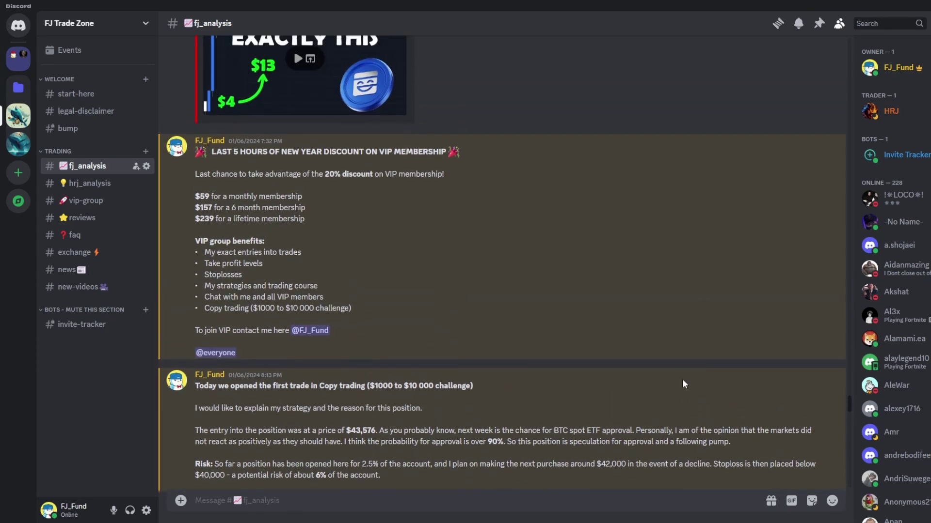
pyautogui.scroll(10, 682, 380)
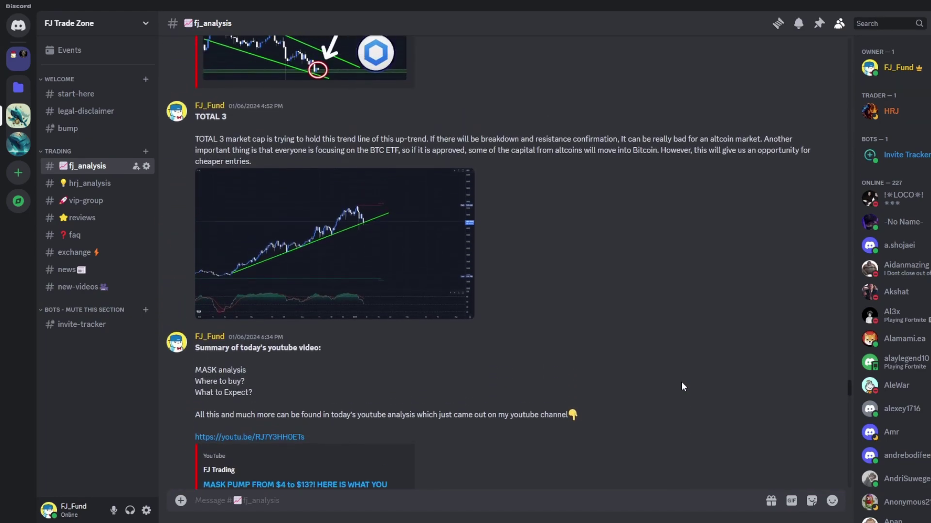
pyautogui.scroll(9, 681, 382)
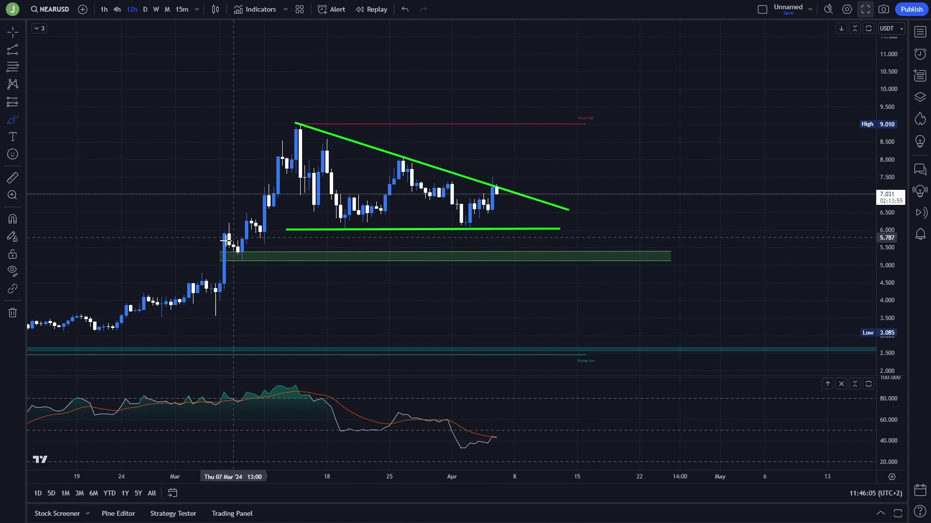
# Step: Trace the NEARUSD rally from the February low up into the triangle with freehand brush strokes, and remove each stroke
pyautogui.moveTo(214, 249)
pyautogui.mouseDown()
pyautogui.moveTo(344, 184)
pyautogui.moveTo(469, 201)
pyautogui.moveTo(502, 217)
pyautogui.mouseUp()
pyautogui.press('Delete')
pyautogui.scroll(-2, 503, 216)
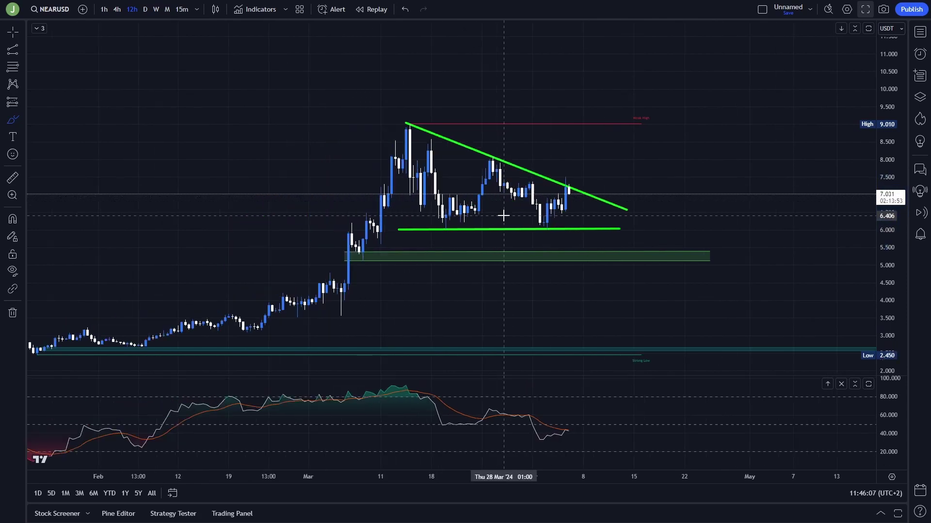
pyautogui.scroll(-1, 506, 211)
pyautogui.scroll(2, 193, 324)
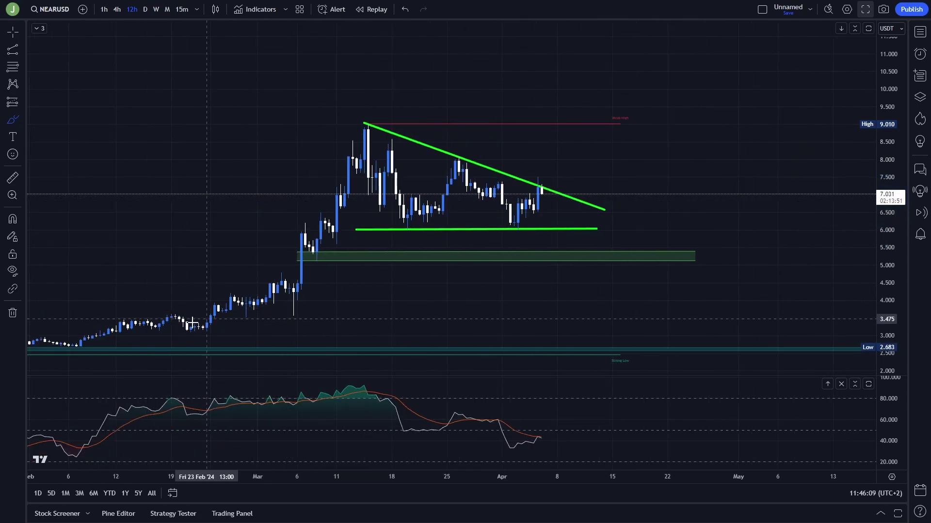
pyautogui.moveTo(77, 346)
pyautogui.mouseDown()
pyautogui.moveTo(291, 247)
pyautogui.moveTo(349, 155)
pyautogui.moveTo(453, 189)
pyautogui.moveTo(333, 174)
pyautogui.mouseUp()
pyautogui.press('Delete')
pyautogui.moveTo(94, 351); pyautogui.dragTo(397, 195)
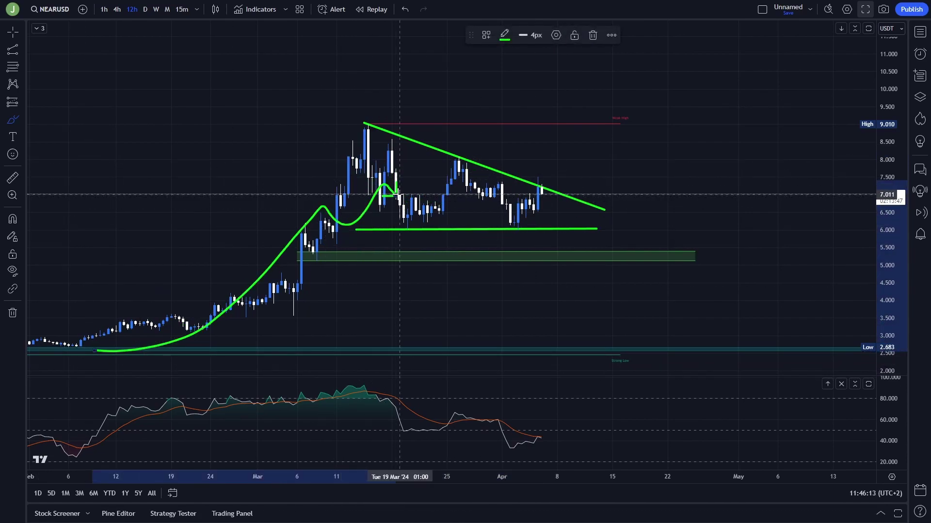
pyautogui.hotkey('ctrl', 'z')
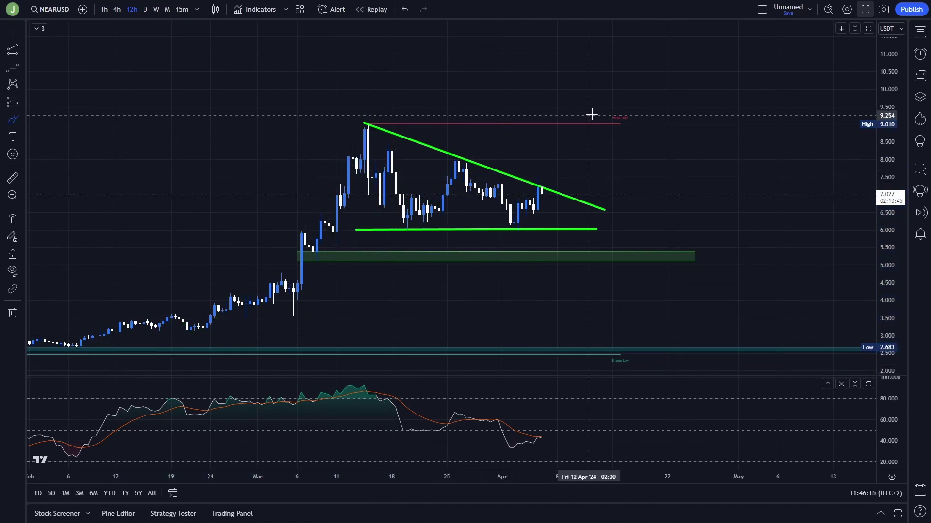
# Step: Mark the latest candles at the triangle's descending trendline with short brush strokes, and undo them
pyautogui.scroll(1, 570, 141)
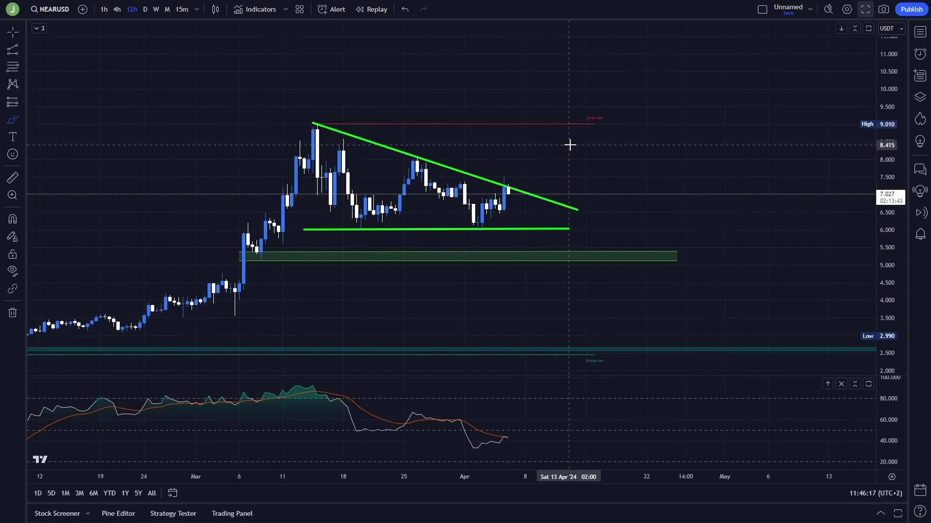
pyautogui.moveTo(506, 200)
pyautogui.mouseDown()
pyautogui.moveTo(514, 184)
pyautogui.moveTo(534, 183)
pyautogui.moveTo(523, 194)
pyautogui.mouseUp()
pyautogui.hotkey('ctrl', 'z')
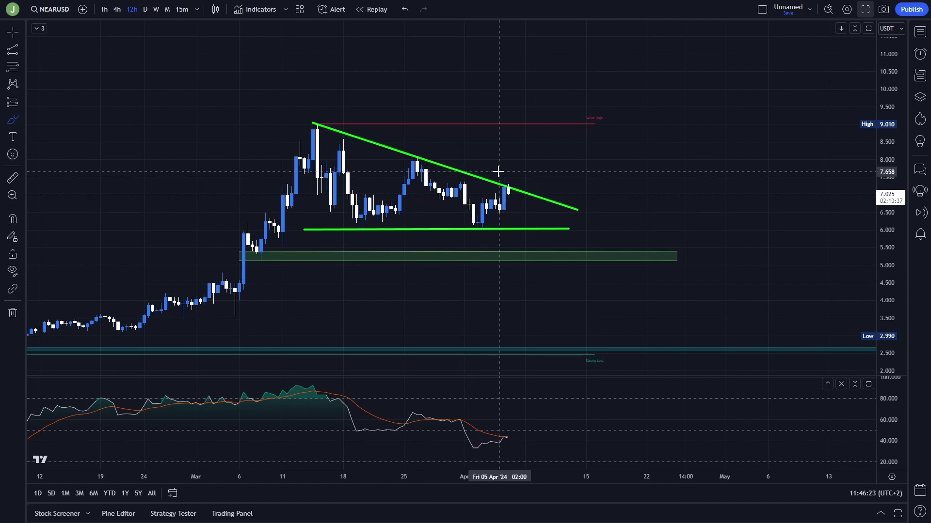
pyautogui.moveTo(509, 177); pyautogui.dragTo(495, 183)
pyautogui.hotkey('ctrl', 'z')
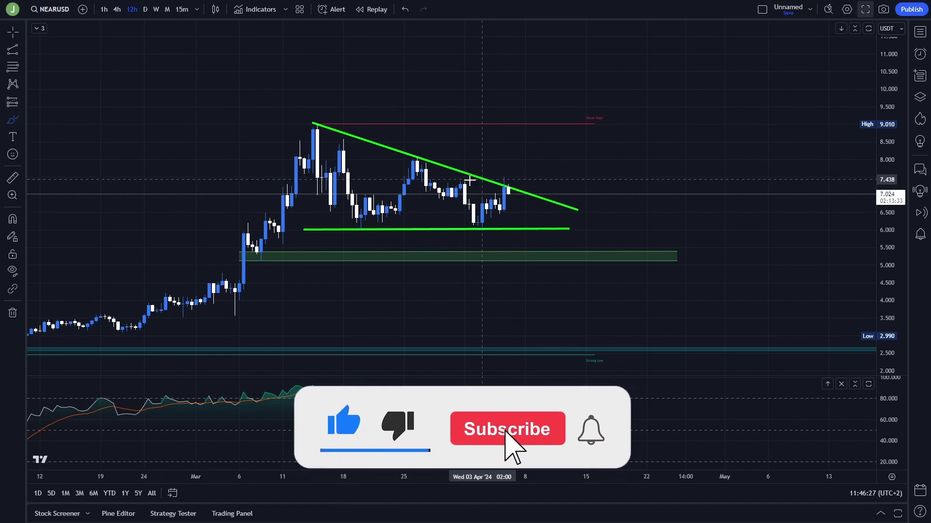
# Step: Place a Long Position projection just after the latest candle on the descending trendline, with its entry at 7.163
pyautogui.click(23, 102)
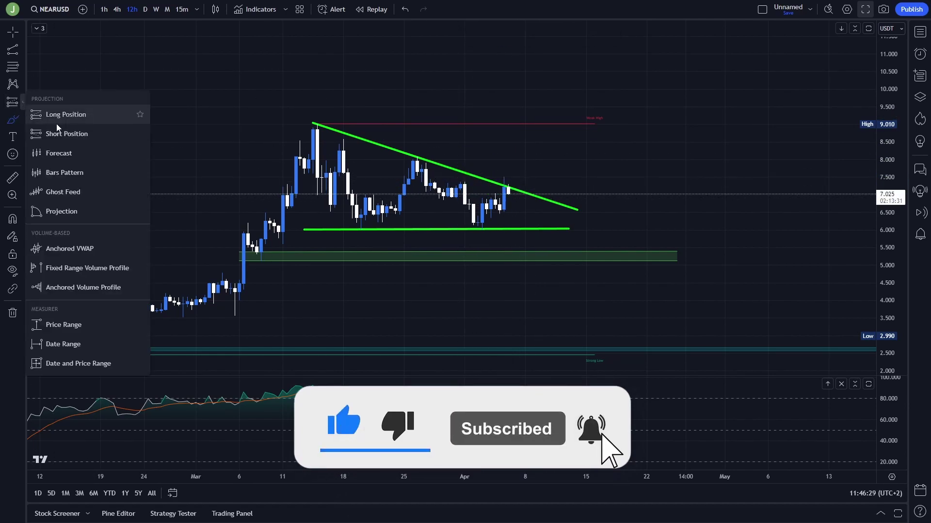
pyautogui.click(66, 114)
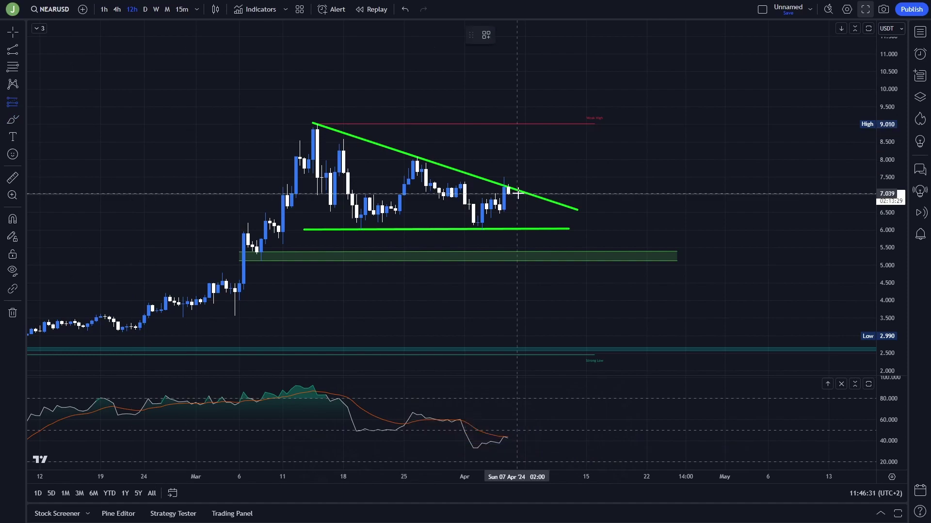
pyautogui.click(517, 188)
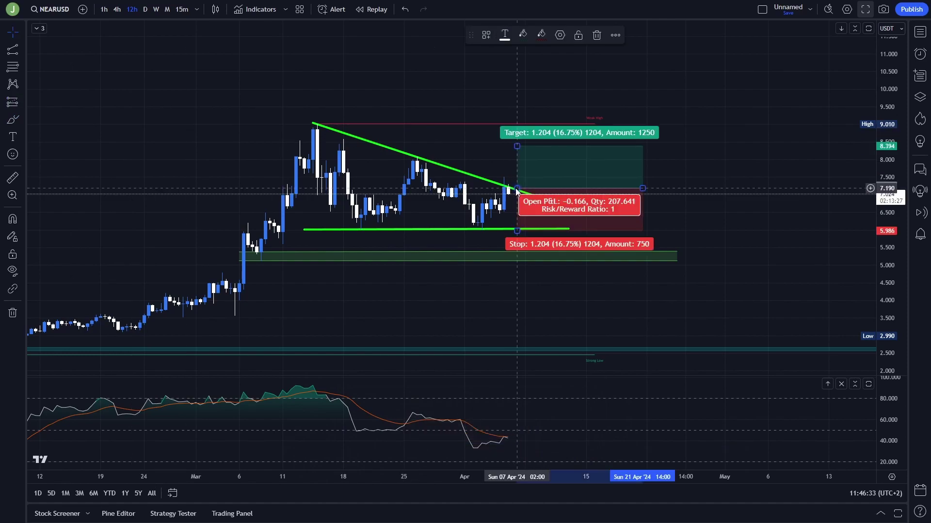
pyautogui.moveTo(517, 188); pyautogui.dragTo(516, 189)
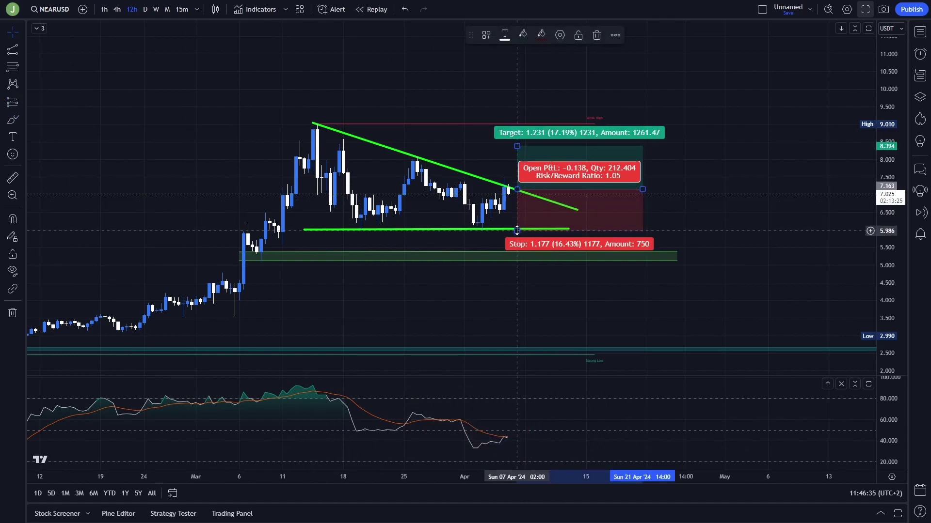
# Step: Set the long position's stop at 6.805 and shorten its width to end at 9 Apr '24
pyautogui.moveTo(518, 226); pyautogui.dragTo(517, 206)
pyautogui.moveTo(643, 189)
pyautogui.mouseDown()
pyautogui.moveTo(546, 189)
pyautogui.moveTo(517, 202)
pyautogui.moveTo(547, 191)
pyautogui.mouseUp()
pyautogui.moveTo(543, 189); pyautogui.dragTo(531, 189)
pyautogui.click(595, 181)
# Step: Set the long position's profit target at 8.980, just under the March high
pyautogui.moveTo(594, 181); pyautogui.dragTo(690, 188)
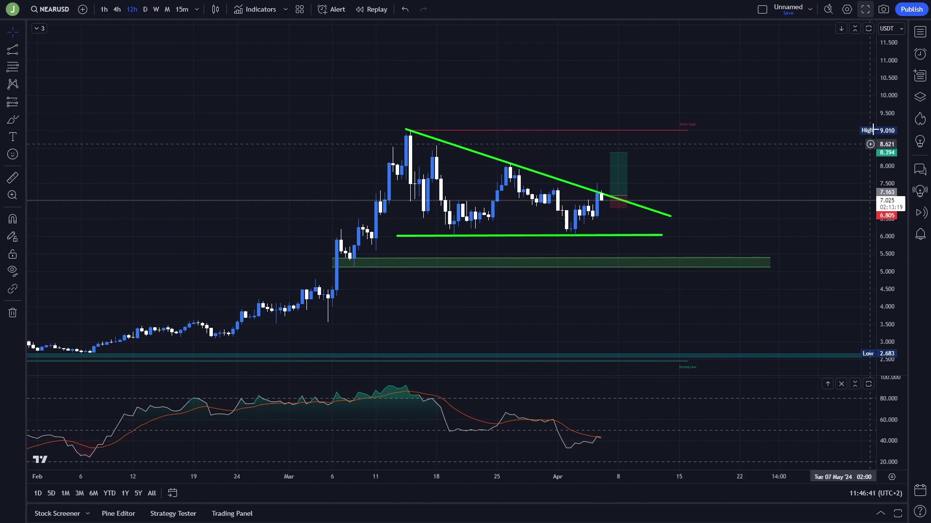
pyautogui.moveTo(868, 110); pyautogui.dragTo(882, 145)
pyautogui.moveTo(610, 192); pyautogui.dragTo(610, 174)
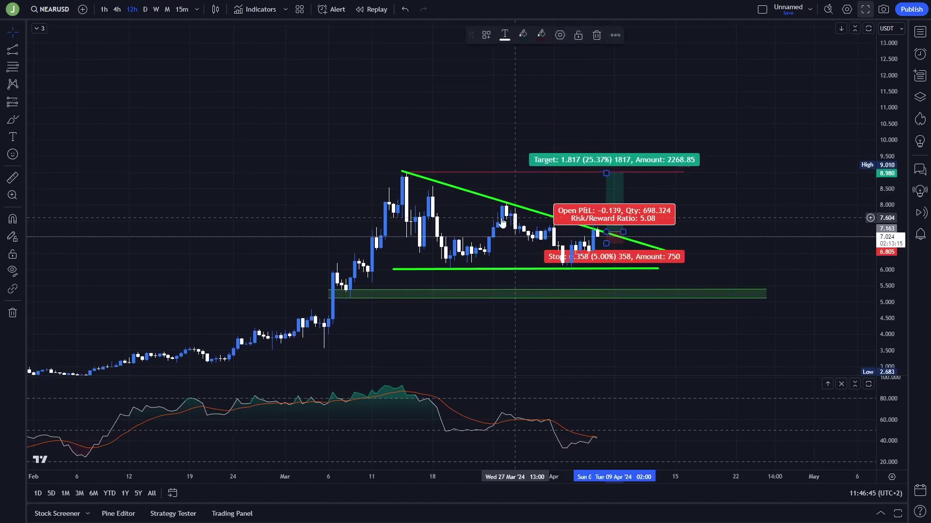
# Step: Raise the long position's profit target to 12.001 and check its target, stop and risk/reward figures
pyautogui.scroll(-3, 451, 150)
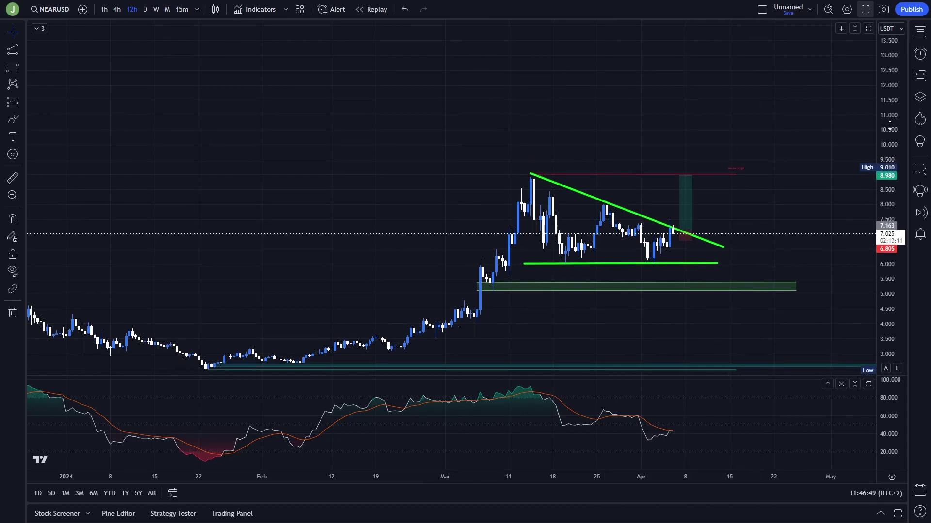
pyautogui.scroll(1, 721, 202)
pyautogui.moveTo(659, 173); pyautogui.dragTo(669, 87)
pyautogui.scroll(5, 720, 237)
pyautogui.moveTo(721, 241); pyautogui.dragTo(785, 236)
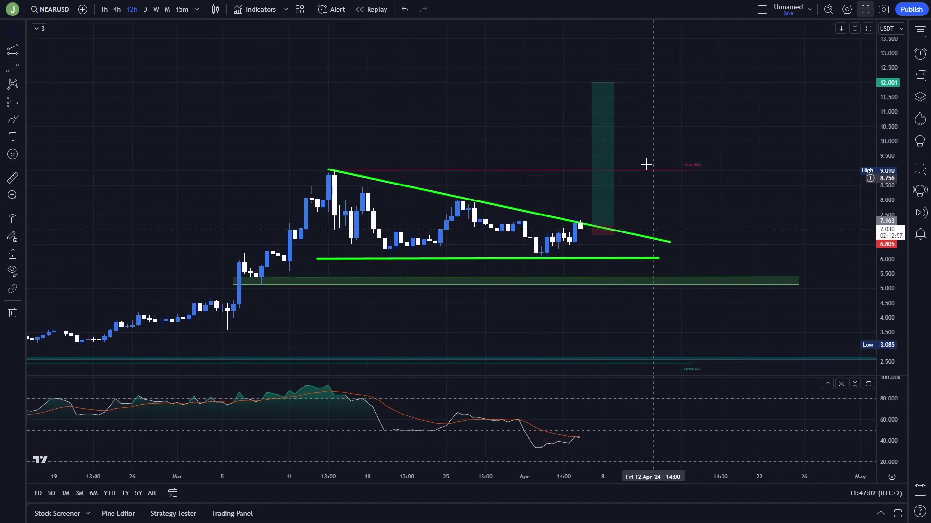
pyautogui.click(602, 141)
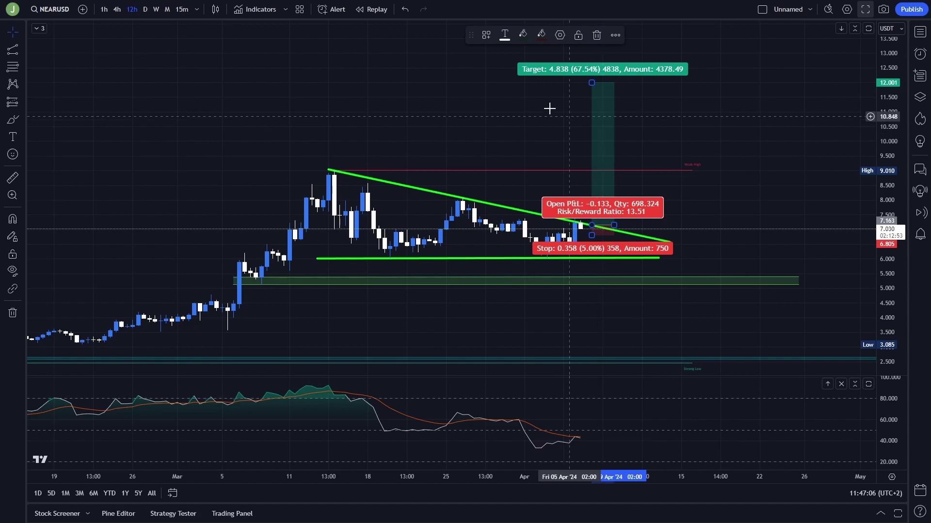
pyautogui.click(562, 129)
# Step: Sketch freehand brush marks around the triangle, the March high and the target zone, and delete them
pyautogui.scroll(-2, 392, 161)
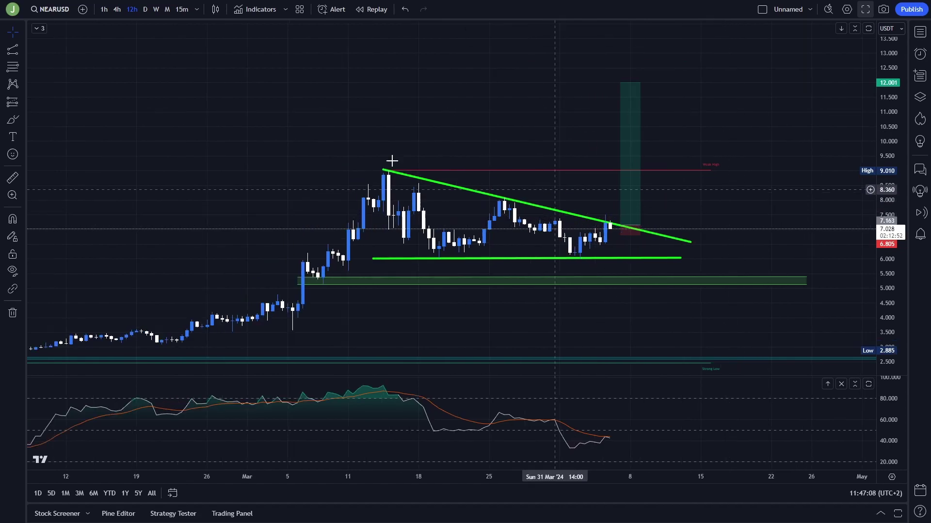
pyautogui.click(12, 120)
pyautogui.moveTo(692, 48)
pyautogui.mouseDown()
pyautogui.moveTo(800, 96)
pyautogui.moveTo(571, 72)
pyautogui.mouseUp()
pyautogui.press('Delete')
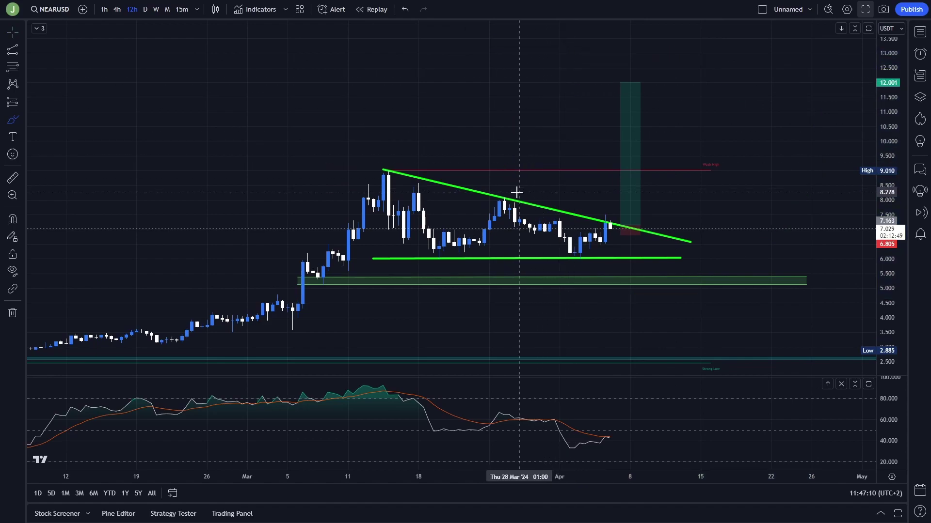
pyautogui.moveTo(459, 200); pyautogui.dragTo(471, 193)
pyautogui.press('Delete')
pyautogui.moveTo(365, 173); pyautogui.dragTo(373, 170)
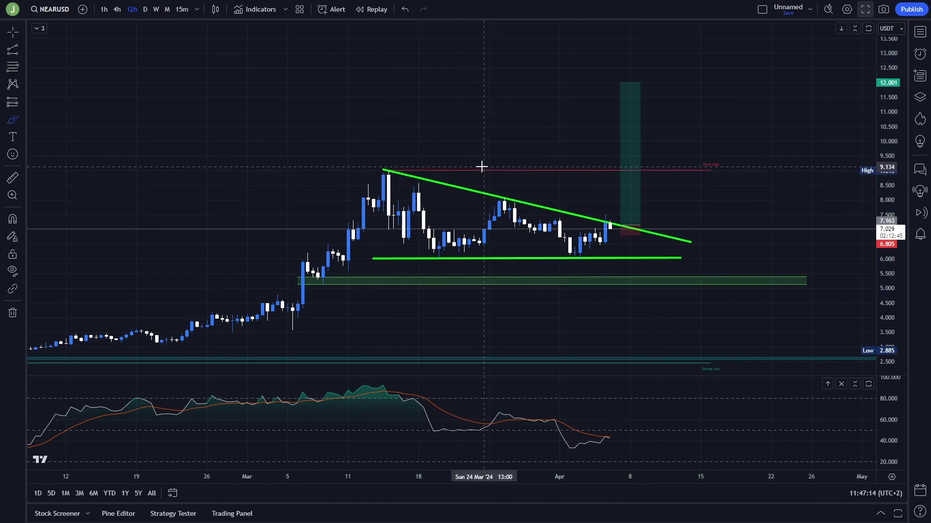
pyautogui.moveTo(584, 142)
pyautogui.mouseDown()
pyautogui.moveTo(502, 150)
pyautogui.moveTo(693, 145)
pyautogui.mouseUp()
pyautogui.press('Delete')
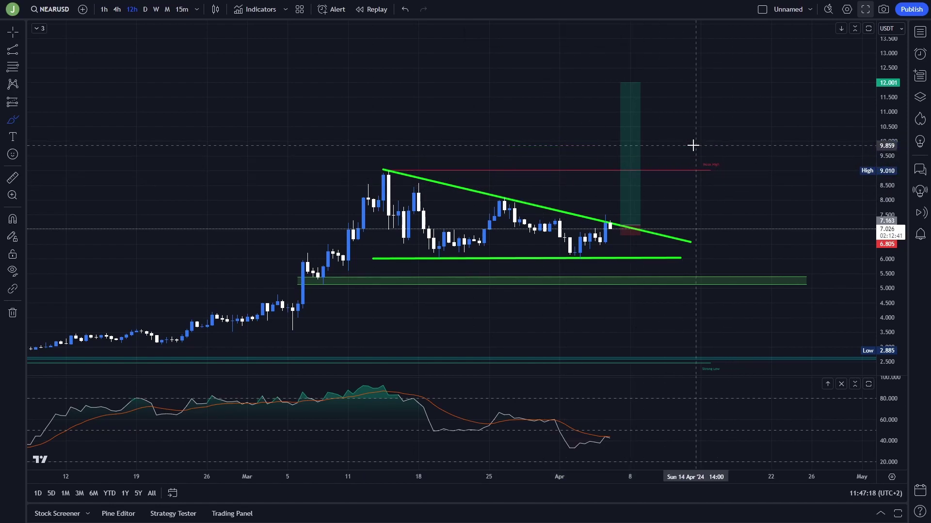
pyautogui.moveTo(669, 82); pyautogui.dragTo(746, 94)
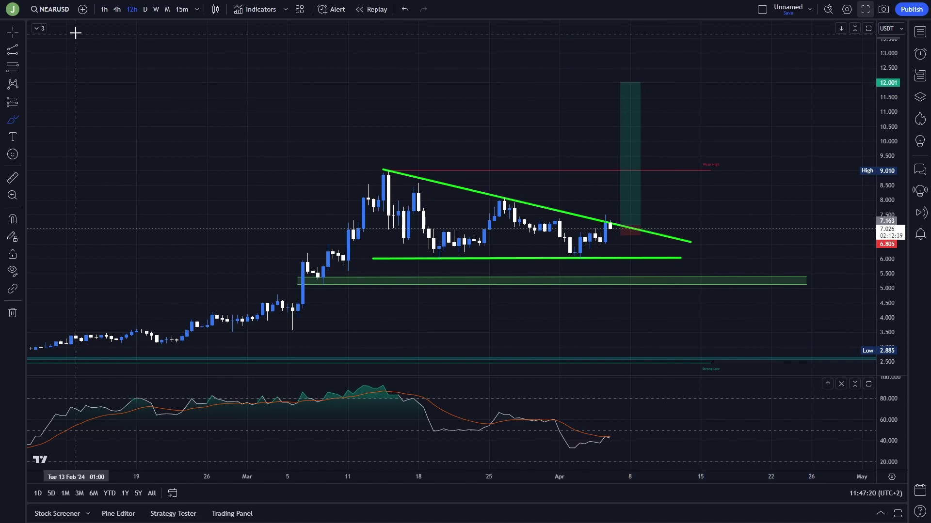
# Step: Inspect the long position's target percentage, stop distance and risk/reward ratio against the wider chart
pyautogui.click(636, 151)
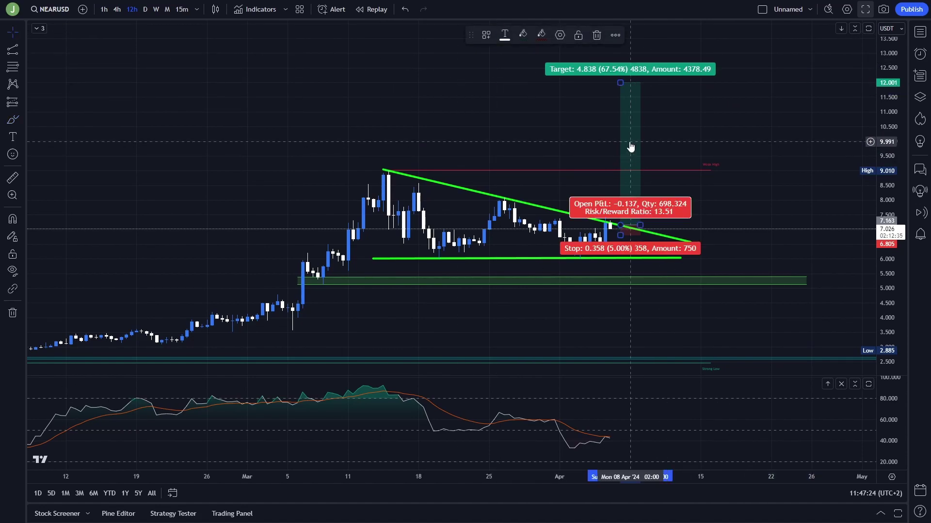
pyautogui.click(776, 210)
pyautogui.scroll(-2, 803, 208)
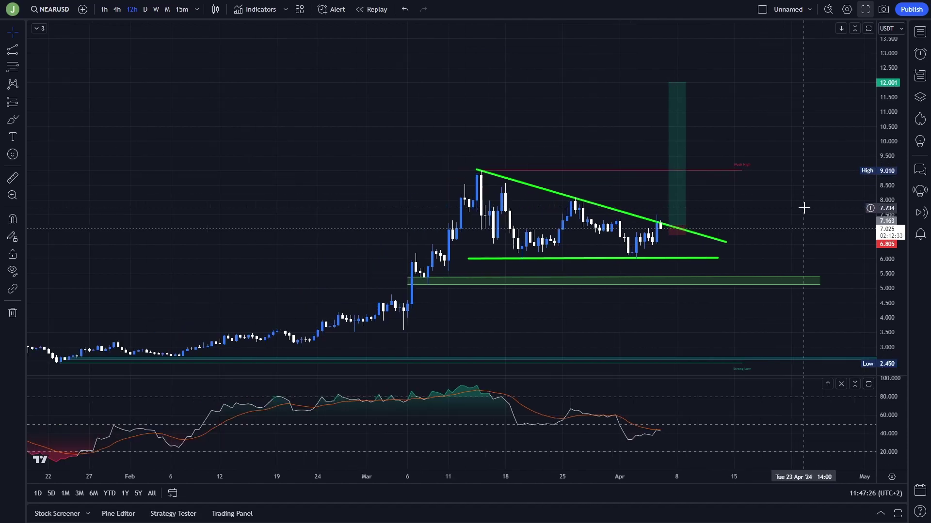
# Step: Sketch a freehand brush mark over the top of the long position's 12.001 target and delete it
pyautogui.scroll(1, 803, 208)
pyautogui.moveTo(799, 209); pyautogui.dragTo(732, 207)
pyautogui.click(12, 119)
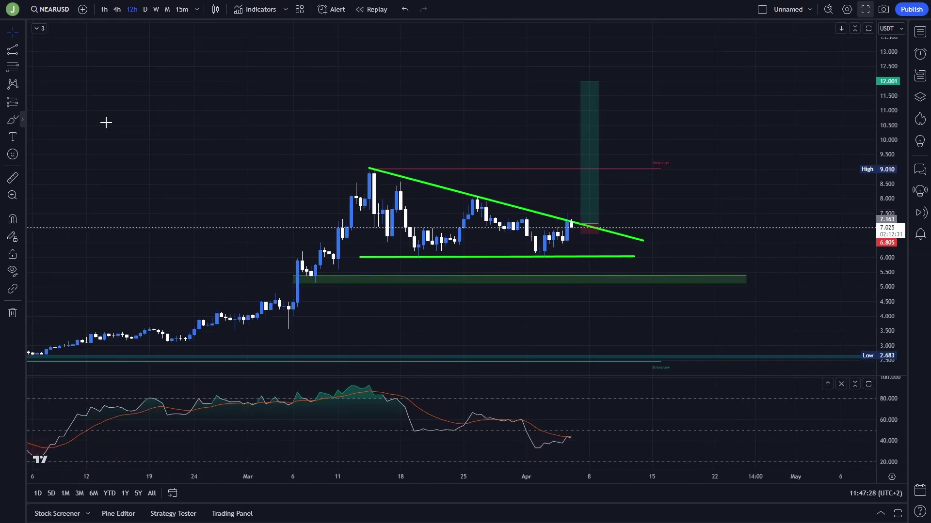
pyautogui.moveTo(600, 78)
pyautogui.mouseDown()
pyautogui.moveTo(457, 198)
pyautogui.moveTo(550, 87)
pyautogui.mouseUp()
pyautogui.press('Delete')
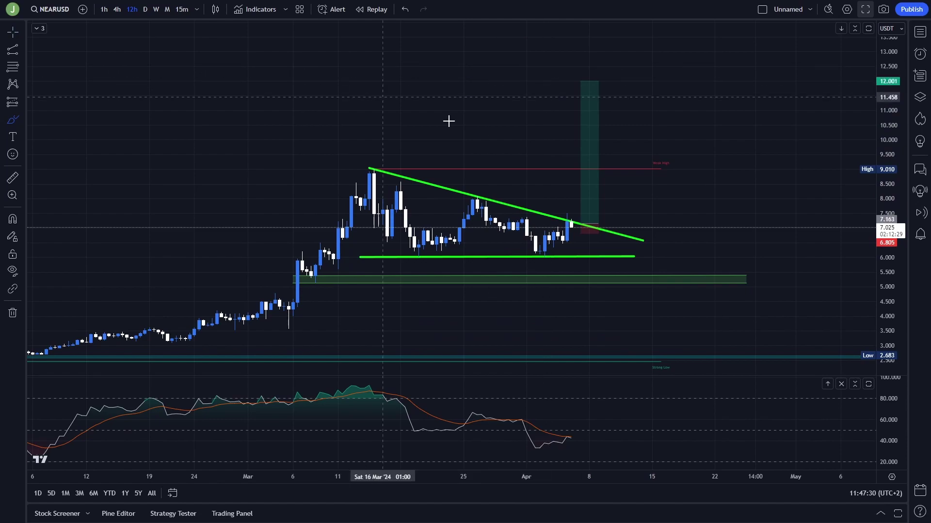
# Step: Sketch a brush mark at the long position's entry and delete it together with the long position
pyautogui.moveTo(584, 216)
pyautogui.mouseDown()
pyautogui.moveTo(548, 219)
pyautogui.moveTo(593, 216)
pyautogui.moveTo(577, 230)
pyautogui.mouseUp()
pyautogui.press('Delete')
pyautogui.press('Delete')
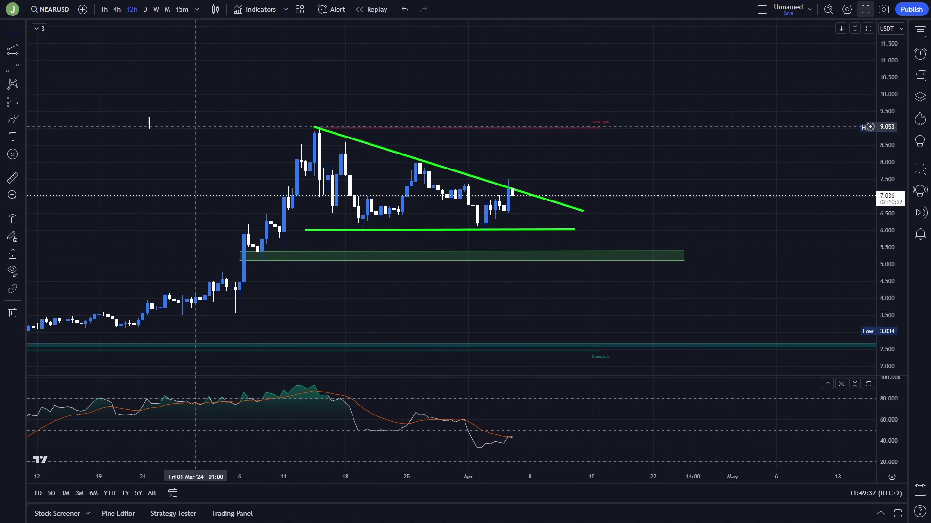
# Step: Sketch brush marks from the breakout candle downwards and along the triangle's support towards the green zone, and remove them
pyautogui.click(13, 120)
pyautogui.moveTo(514, 192); pyautogui.dragTo(539, 236)
pyautogui.press('Delete')
pyautogui.moveTo(276, 214)
pyautogui.mouseDown()
pyautogui.moveTo(514, 213)
pyautogui.moveTo(547, 252)
pyautogui.mouseUp()
pyautogui.hotkey('ctrl', 'z')
pyautogui.hotkey('ctrl', 'z')
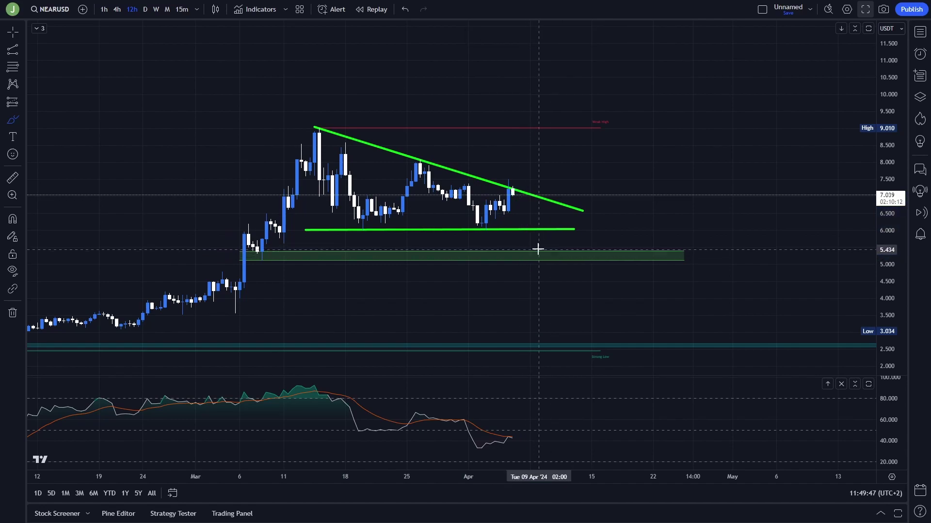
# Step: Sketch a freehand arrow bouncing upwards off the green support zone in early April, and undo it
pyautogui.moveTo(539, 249)
pyautogui.mouseDown()
pyautogui.moveTo(512, 257)
pyautogui.moveTo(523, 264)
pyautogui.mouseUp()
pyautogui.hotkey('ctrl', 'z')
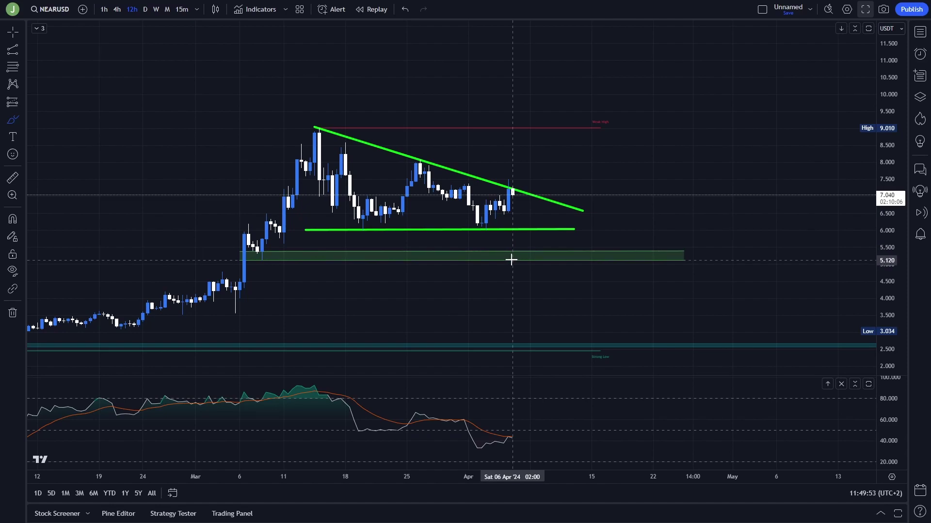
pyautogui.moveTo(516, 239)
pyautogui.mouseDown()
pyautogui.moveTo(500, 257)
pyautogui.moveTo(528, 245)
pyautogui.mouseUp()
pyautogui.hotkey('ctrl', 'z')
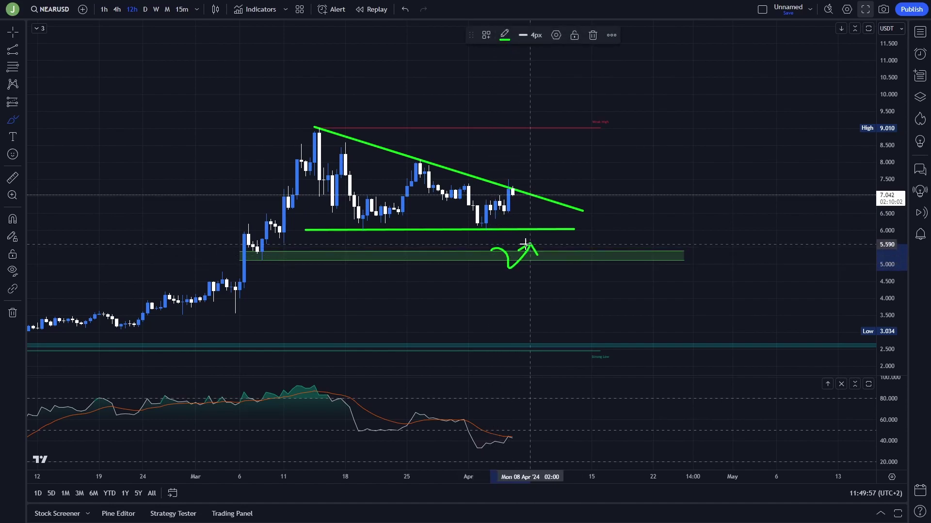
pyautogui.hotkey('ctrl', 'z')
# Step: Sketch brush marks around the early-March candles at the green zone, the rally above it and the triangle's lows, and undo them
pyautogui.moveTo(263, 258); pyautogui.dragTo(241, 263)
pyautogui.hotkey('ctrl', 'z')
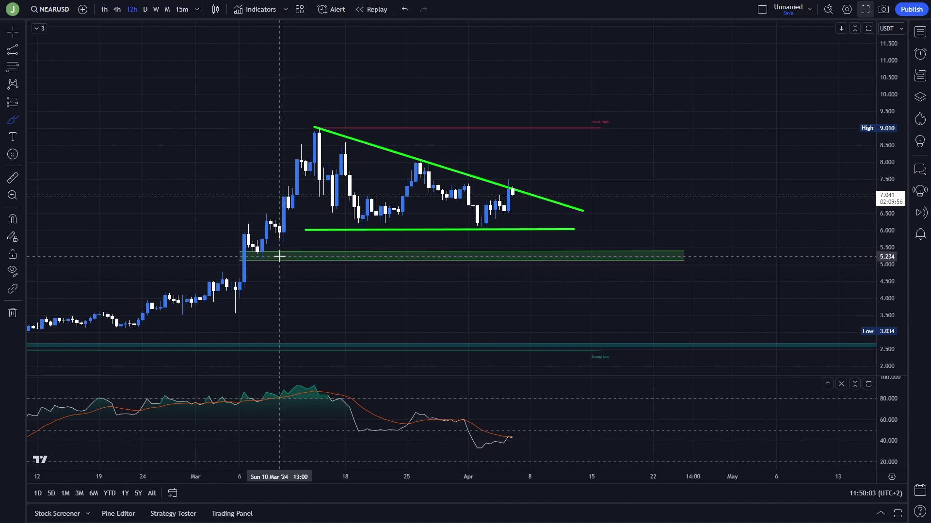
pyautogui.moveTo(265, 244)
pyautogui.mouseDown()
pyautogui.moveTo(235, 240)
pyautogui.moveTo(316, 247)
pyautogui.mouseUp()
pyautogui.hotkey('ctrl', 'z')
pyautogui.hotkey('ctrl', 'z')
pyautogui.moveTo(292, 199)
pyautogui.mouseDown()
pyautogui.moveTo(250, 200)
pyautogui.moveTo(310, 208)
pyautogui.mouseUp()
pyautogui.hotkey('ctrl', 'z')
pyautogui.moveTo(527, 215)
pyautogui.mouseDown()
pyautogui.moveTo(321, 216)
pyautogui.moveTo(363, 223)
pyautogui.mouseUp()
pyautogui.hotkey('ctrl', 'z')
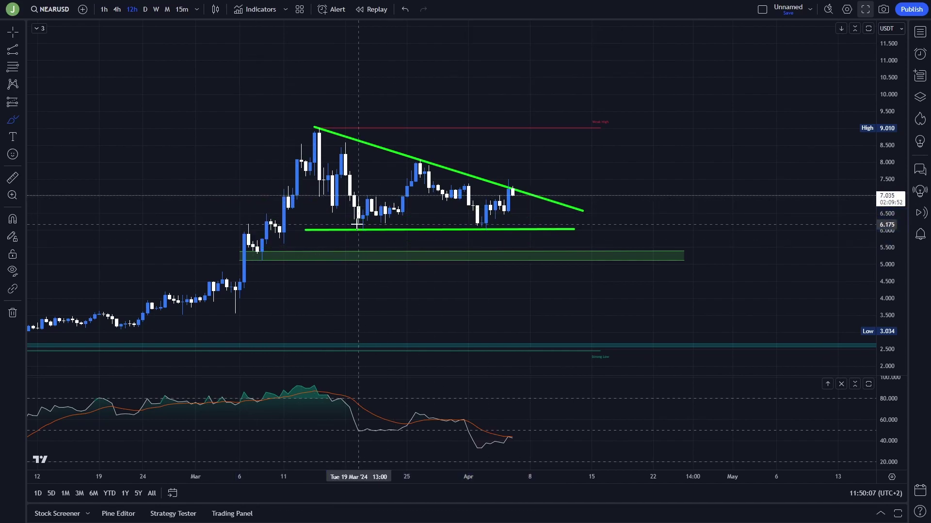
# Step: Sketch an arrow at about 5.0 towards the 7 March candle and a mark by the green zone in April, undoing both
pyautogui.moveTo(254, 266); pyautogui.dragTo(269, 265)
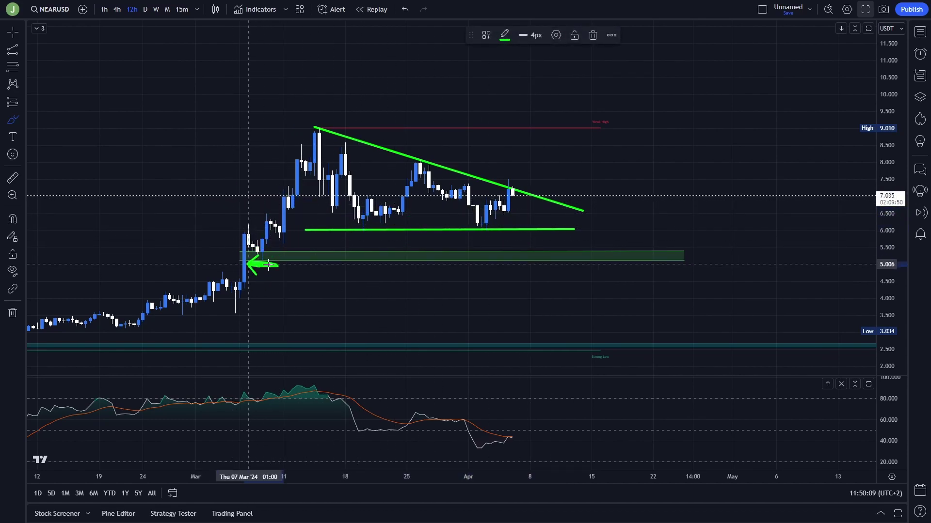
pyautogui.hotkey('ctrl', 'z')
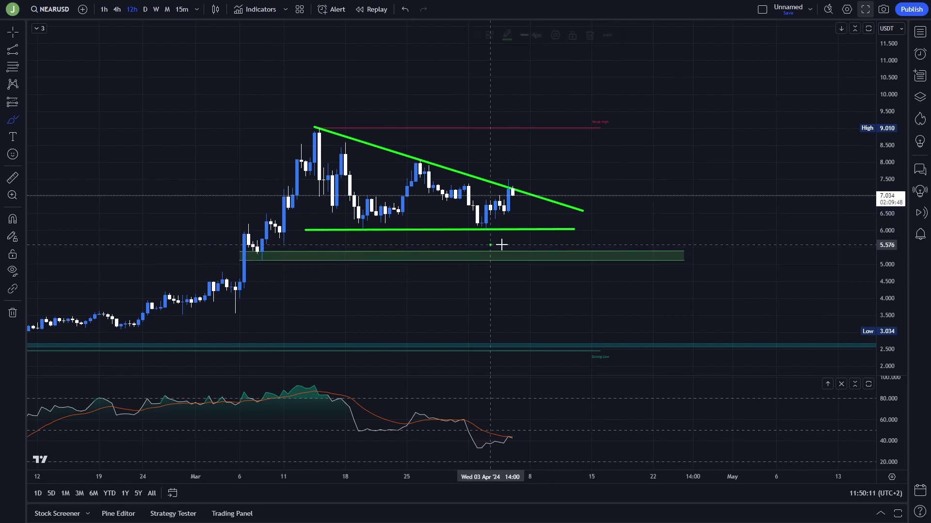
pyautogui.moveTo(493, 245)
pyautogui.mouseDown()
pyautogui.moveTo(512, 280)
pyautogui.moveTo(516, 244)
pyautogui.moveTo(538, 247)
pyautogui.moveTo(515, 254)
pyautogui.mouseUp()
pyautogui.hotkey('ctrl', 'z')
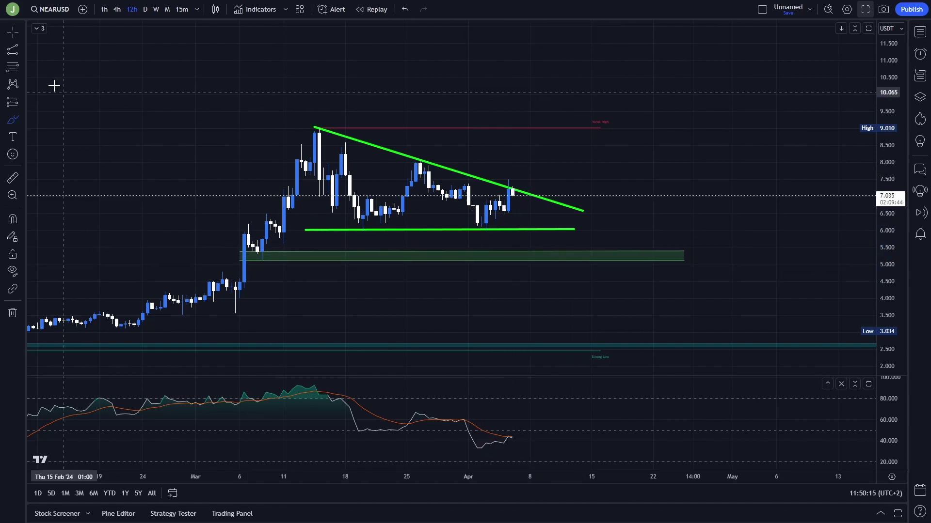
# Step: Place a long position at the green support zone with entry 5.405 and stop 4.949
pyautogui.click(21, 102)
pyautogui.click(73, 116)
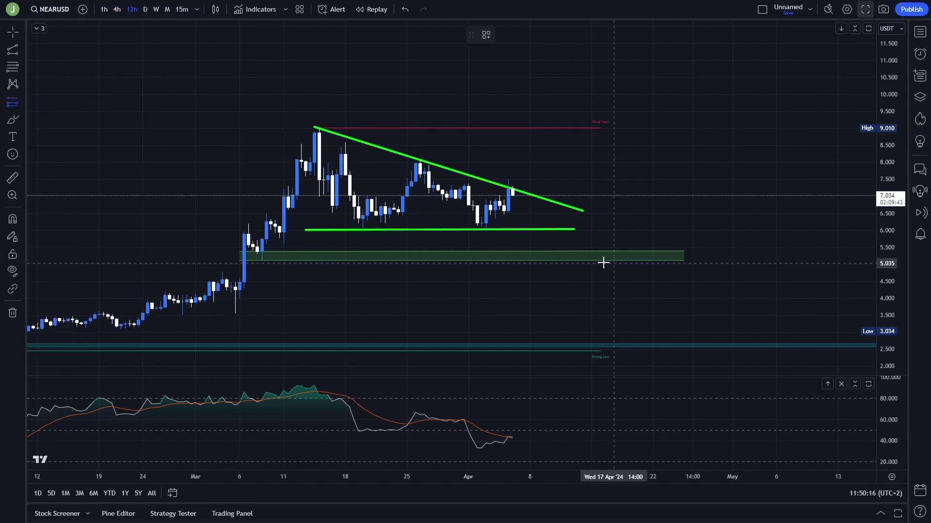
pyautogui.click(543, 250)
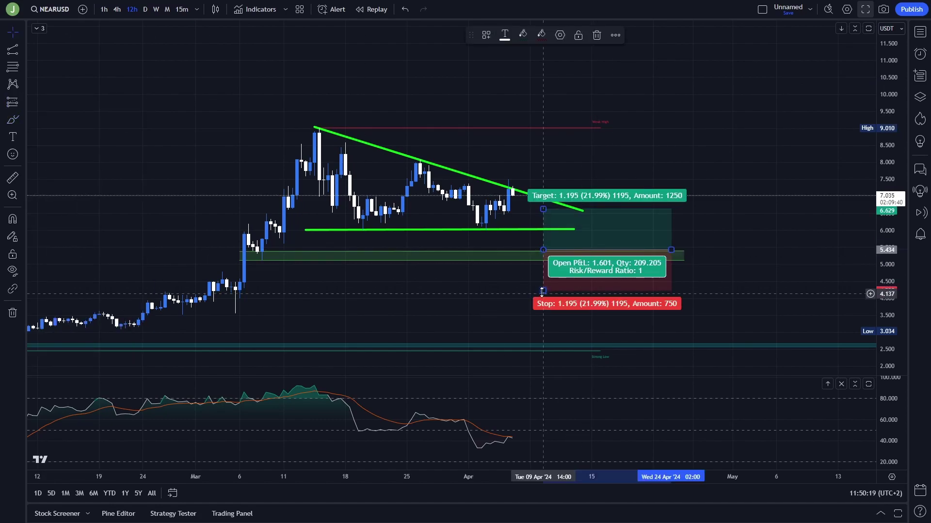
pyautogui.moveTo(544, 291); pyautogui.dragTo(544, 266)
pyautogui.click(688, 301)
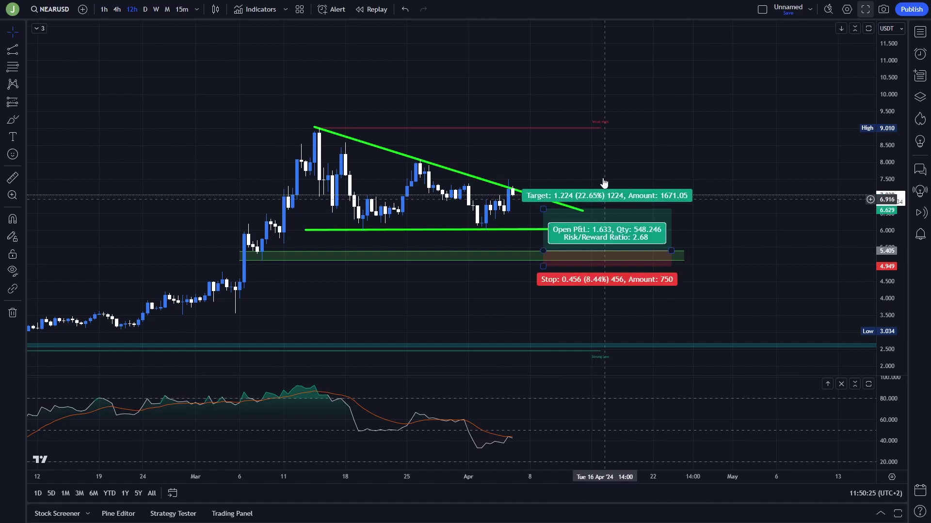
# Step: Raise the green-zone long position's profit target to 11.971
pyautogui.scroll(-3, 687, 173)
pyautogui.scroll(3, 683, 180)
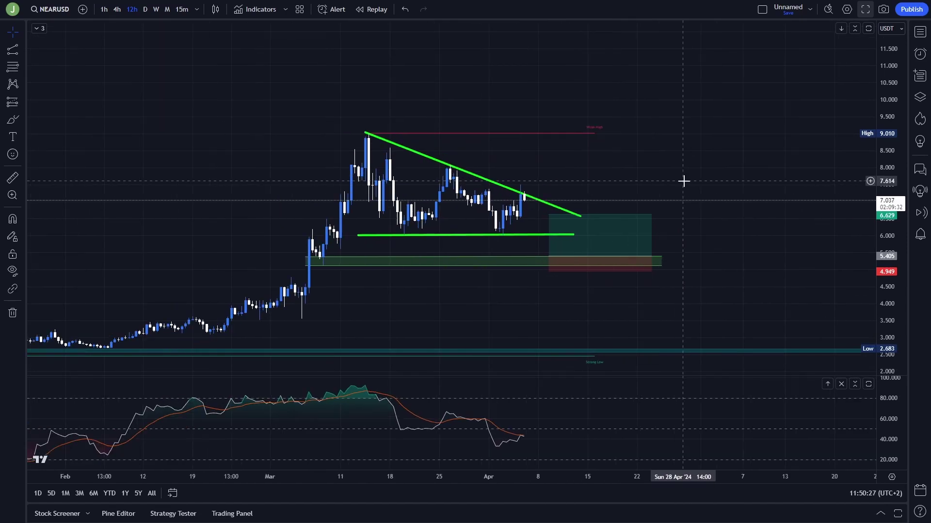
pyautogui.moveTo(526, 224)
pyautogui.moveTo(527, 224); pyautogui.dragTo(528, 84)
pyautogui.moveTo(839, 134); pyautogui.dragTo(846, 149)
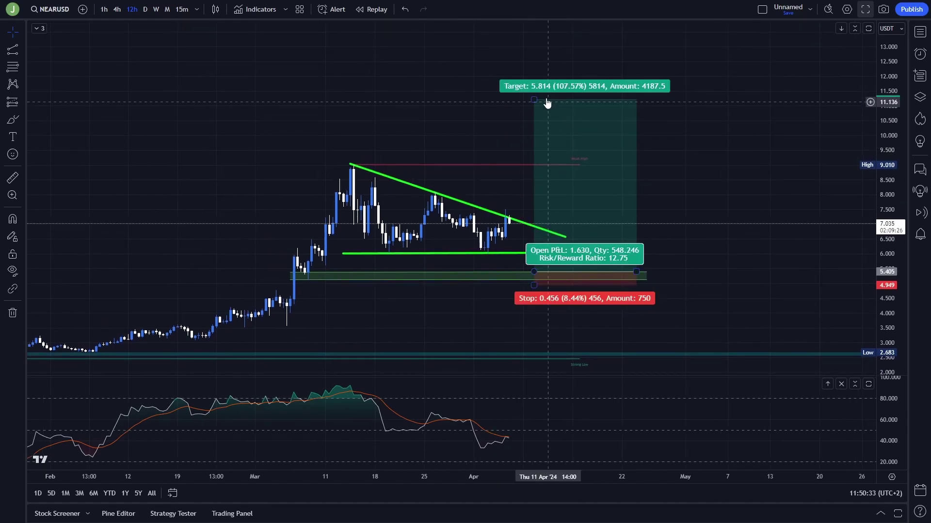
pyautogui.moveTo(535, 99); pyautogui.dragTo(536, 76)
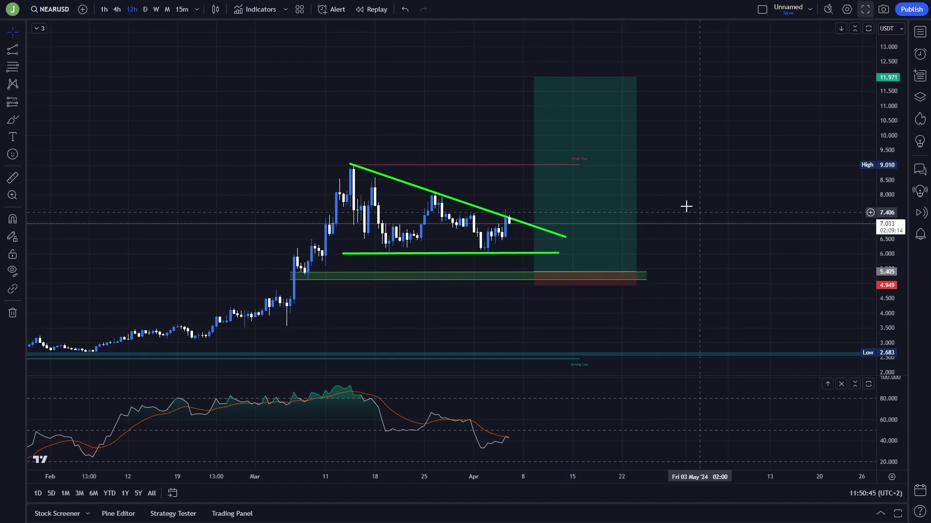
pyautogui.click(760, 208)
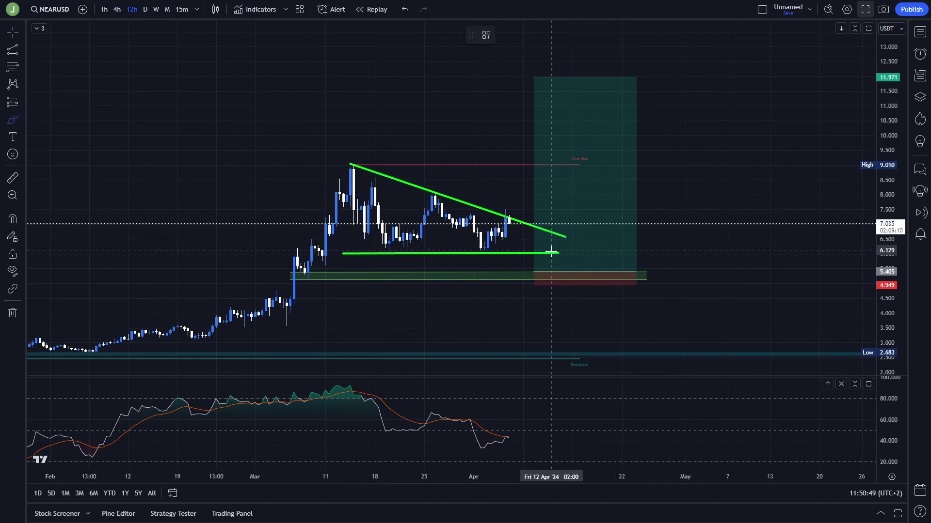
# Step: Sketch brush marks around the latest triangle low and along the triangle's support line, and delete them
pyautogui.moveTo(483, 254); pyautogui.dragTo(513, 246)
pyautogui.press('Delete')
pyautogui.moveTo(391, 244)
pyautogui.mouseDown()
pyautogui.moveTo(310, 248)
pyautogui.moveTo(513, 252)
pyautogui.moveTo(522, 238)
pyautogui.moveTo(453, 243)
pyautogui.moveTo(554, 243)
pyautogui.mouseUp()
pyautogui.press('Delete')
pyautogui.press('Delete')
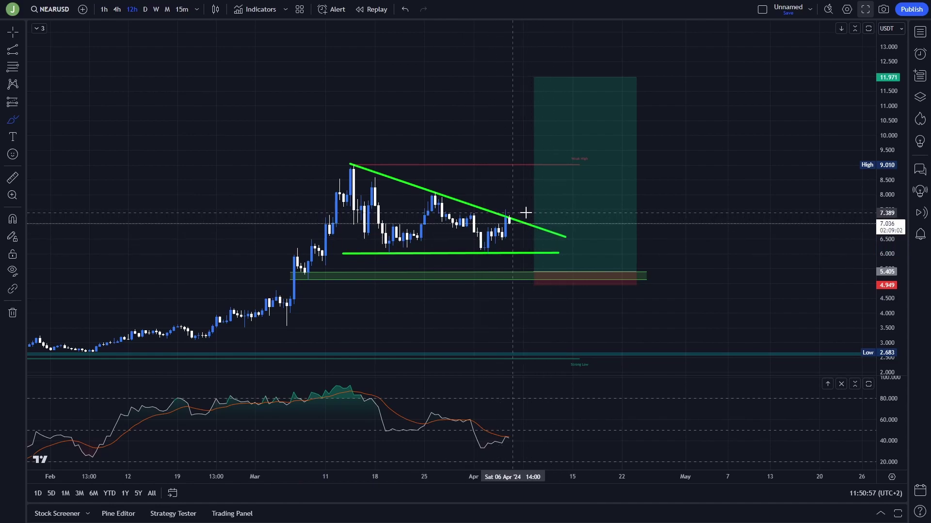
# Step: Sketch brush marks at the breakout candle and above the March high plus a long arrow across the target near 12, and clear them
pyautogui.moveTo(508, 213); pyautogui.dragTo(474, 212)
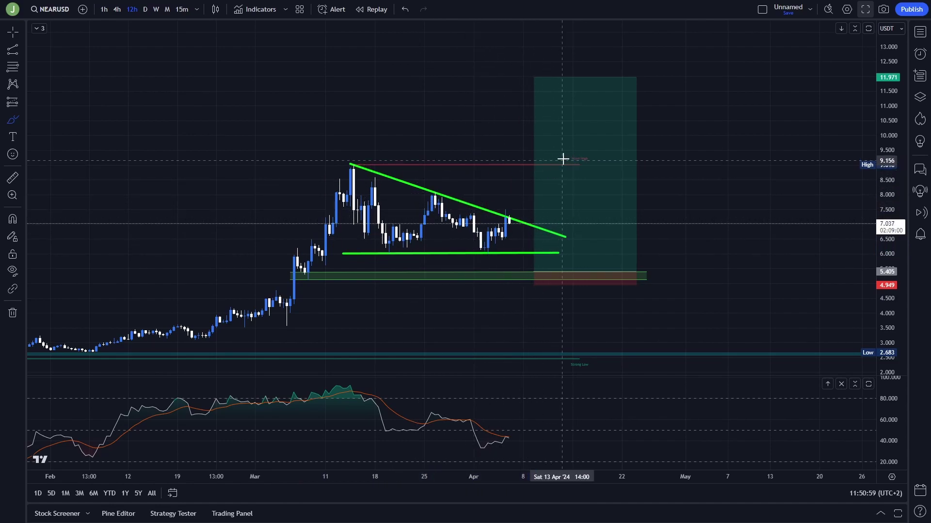
pyautogui.moveTo(496, 120); pyautogui.dragTo(659, 126)
pyautogui.moveTo(446, 74); pyautogui.dragTo(768, 85)
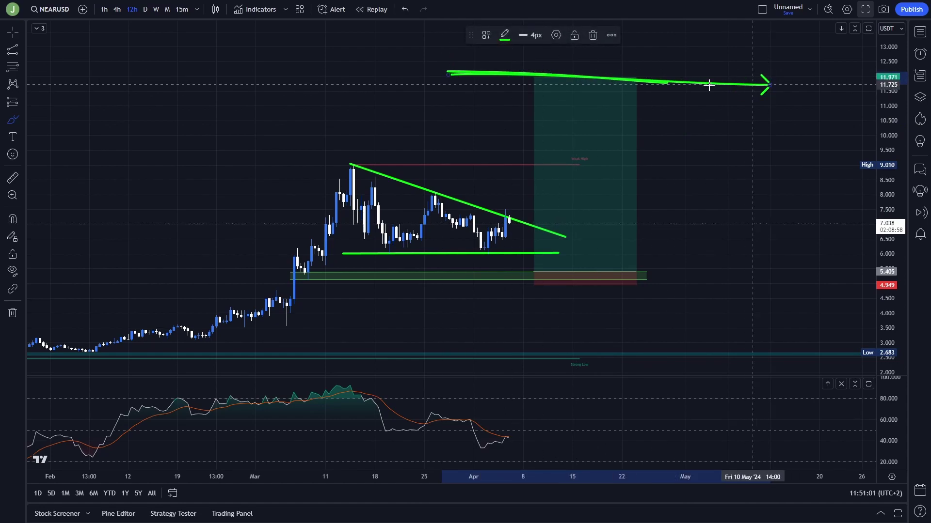
pyautogui.click(12, 31)
pyautogui.click(601, 111)
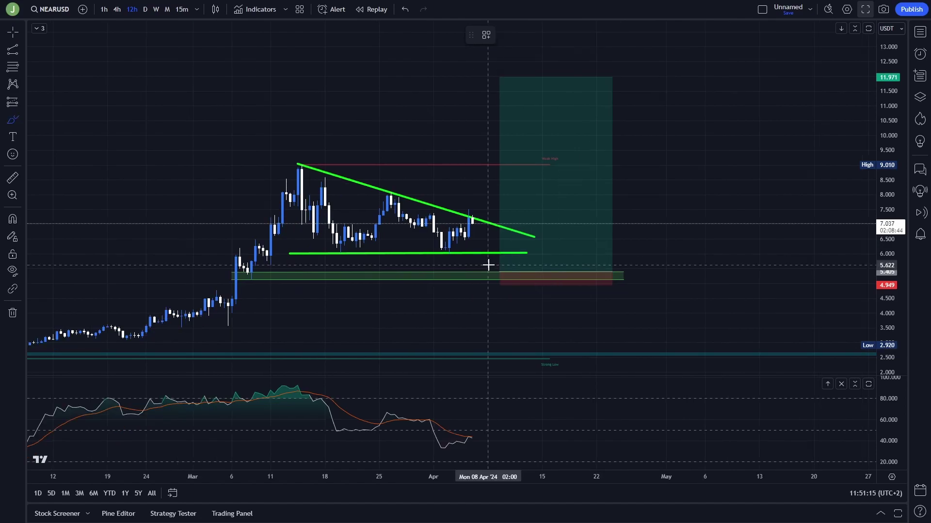
# Step: Sketch marks just above the green zone and over the profit target, and clear them together with the long position
pyautogui.moveTo(488, 265)
pyautogui.mouseDown()
pyautogui.moveTo(515, 275)
pyautogui.moveTo(551, 261)
pyautogui.mouseUp()
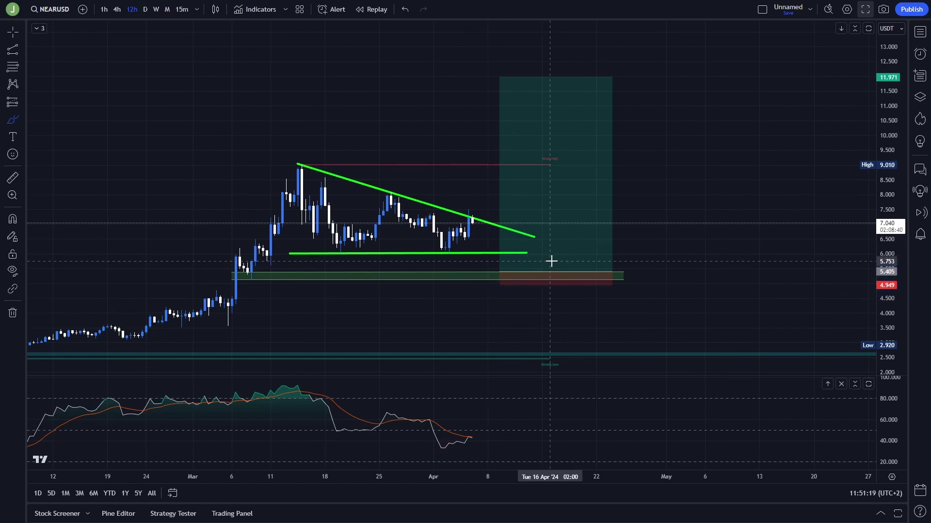
pyautogui.moveTo(508, 53)
pyautogui.mouseDown()
pyautogui.moveTo(442, 58)
pyautogui.moveTo(623, 32)
pyautogui.mouseUp()
pyautogui.hotkey('ctrl', 'z')
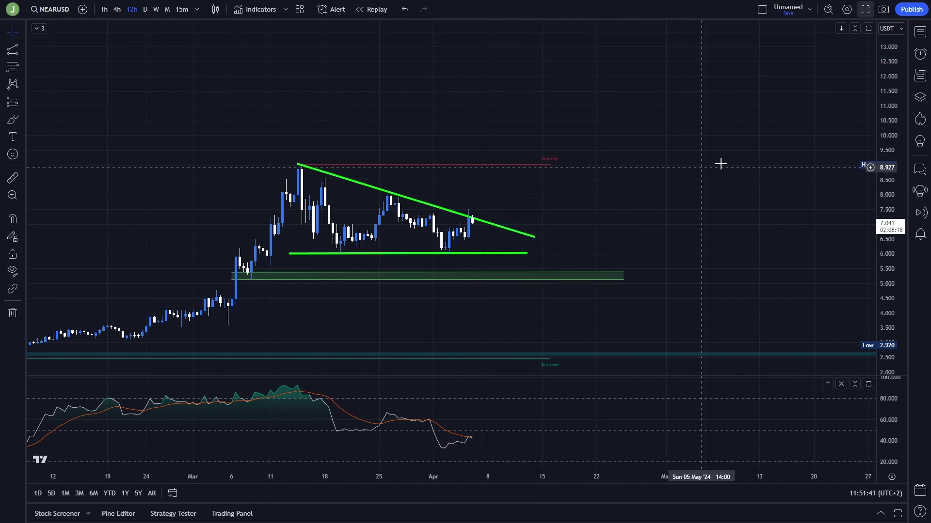
pyautogui.moveTo(883, 254); pyautogui.dragTo(881, 248)
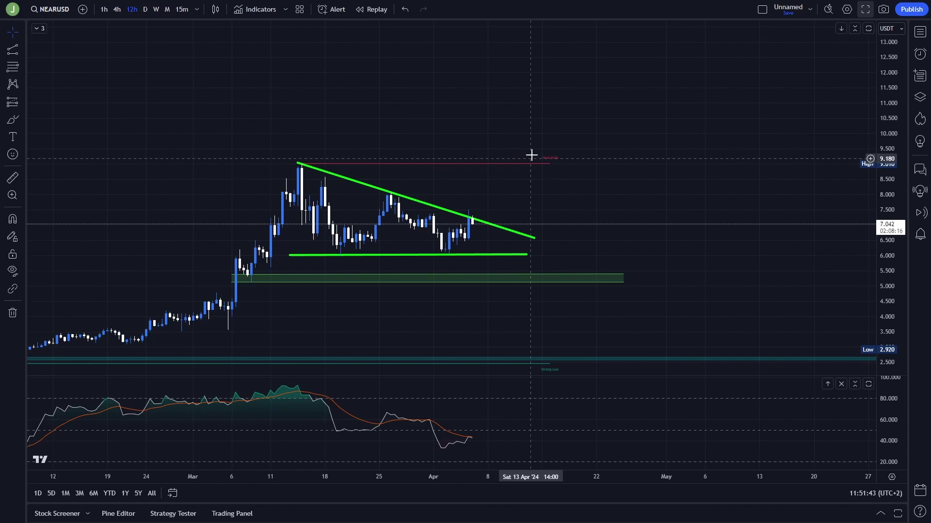
pyautogui.moveTo(547, 156); pyautogui.dragTo(581, 141)
pyautogui.scroll(1, 678, 194)
pyautogui.moveTo(692, 201); pyautogui.dragTo(689, 205)
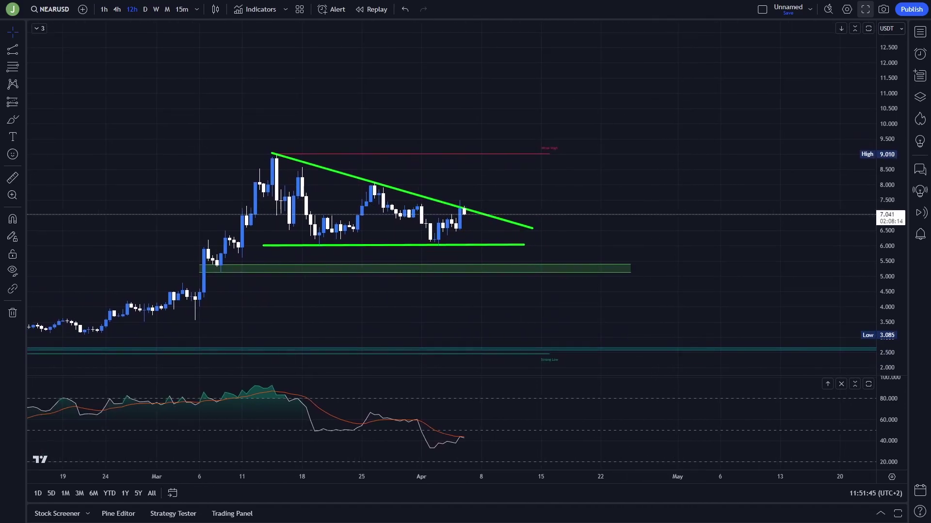